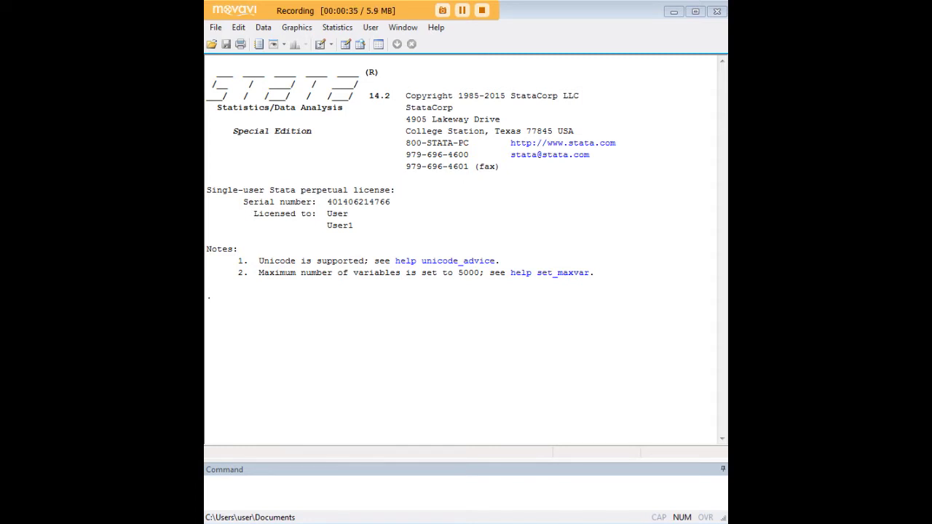
# Focus the Command window to enter 'webuse census13'
pyautogui.click(556, 487)
# Load census13 and list marriage and divorce rates by state with 'tabdisp state, cell(mrgrate dvcrate)'
pyautogui.write('webuse census13')
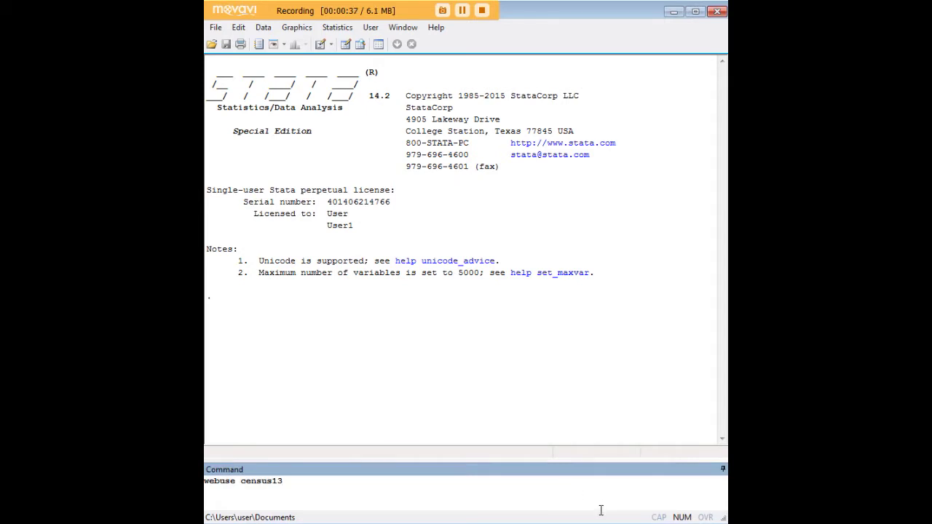
pyautogui.press('Return')
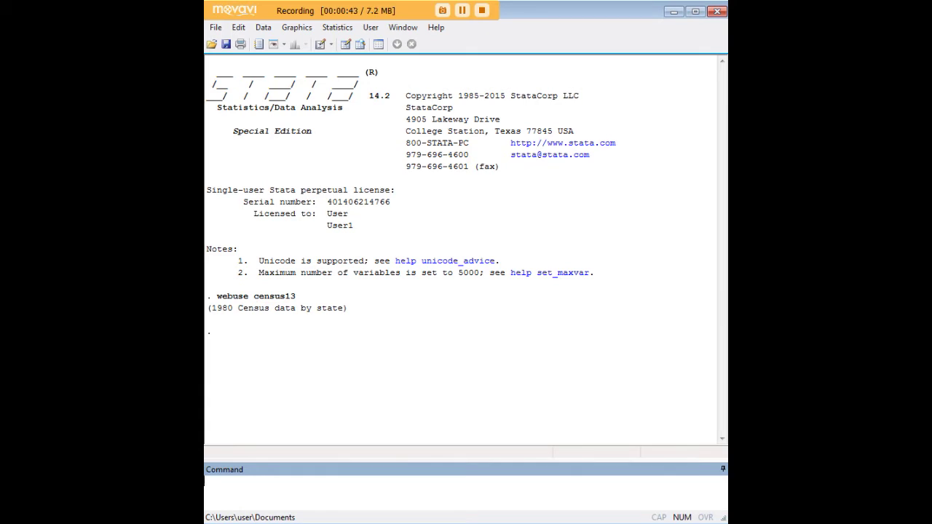
pyautogui.hotkey('alt', 'Tab')
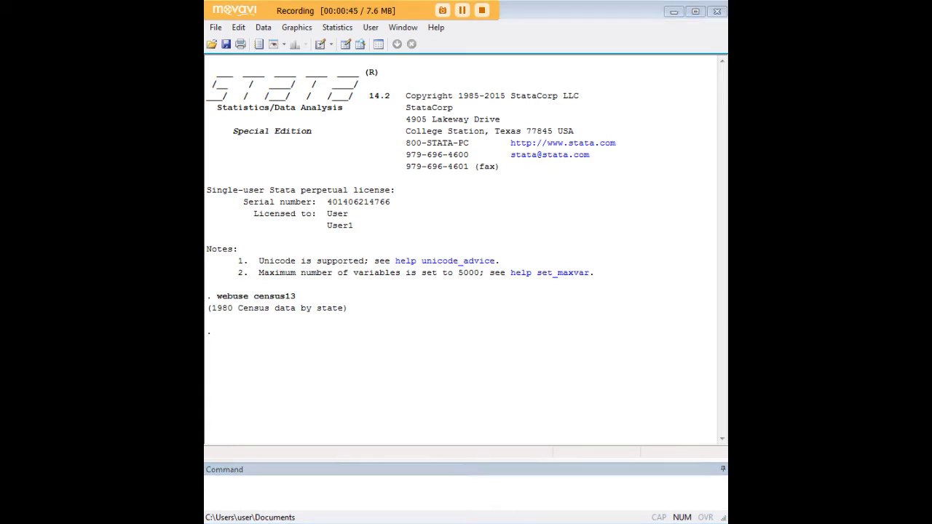
pyautogui.click(655, 487)
pyautogui.write('tabdisp state, cell(mrgrate dvcrate)')
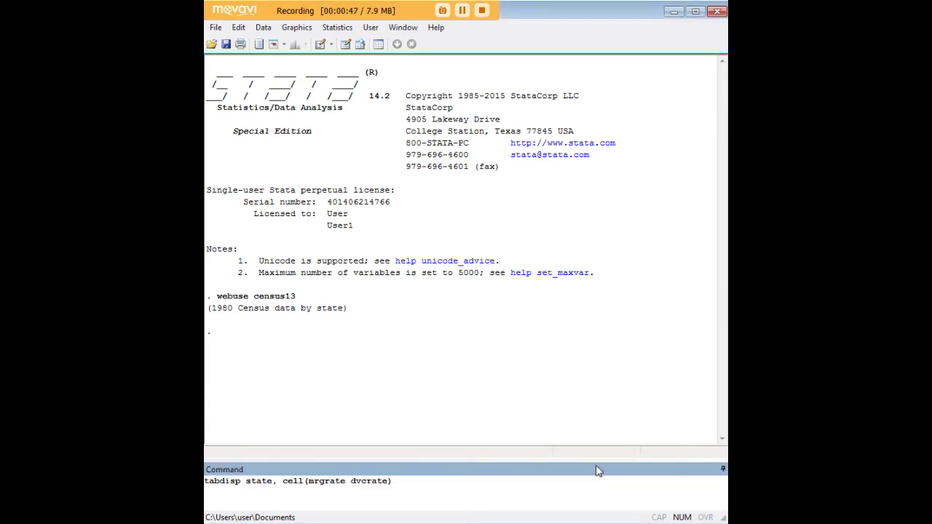
pyautogui.moveTo(308, 480); pyautogui.dragTo(384, 481)
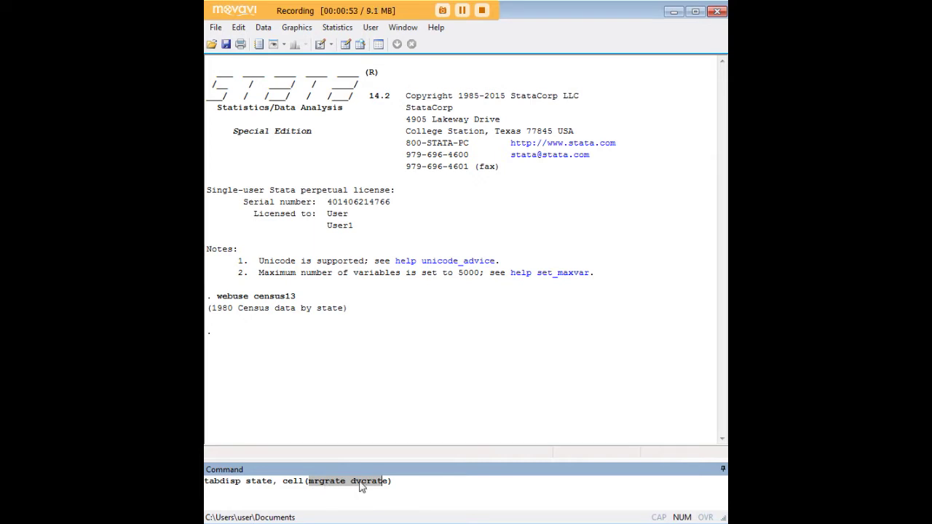
pyautogui.click(409, 491)
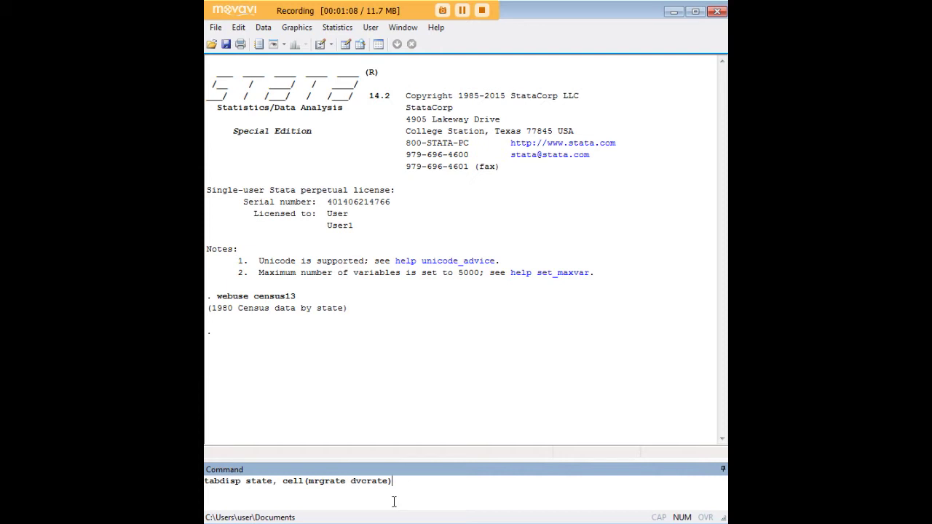
pyautogui.press('Return')
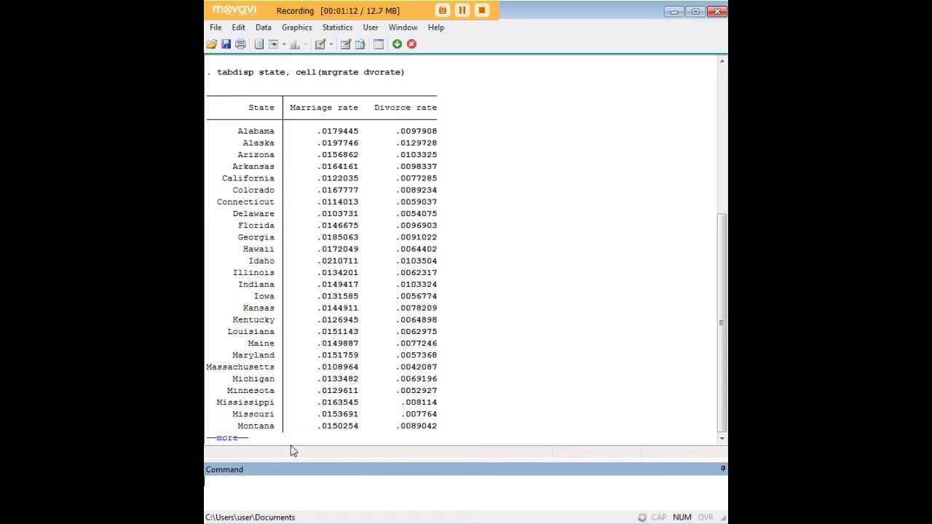
# Show the state table through Wyoming, then enter the lfitci-plus-scatter graph twoway command
pyautogui.click(230, 438)
pyautogui.scroll(11, 516, 289)
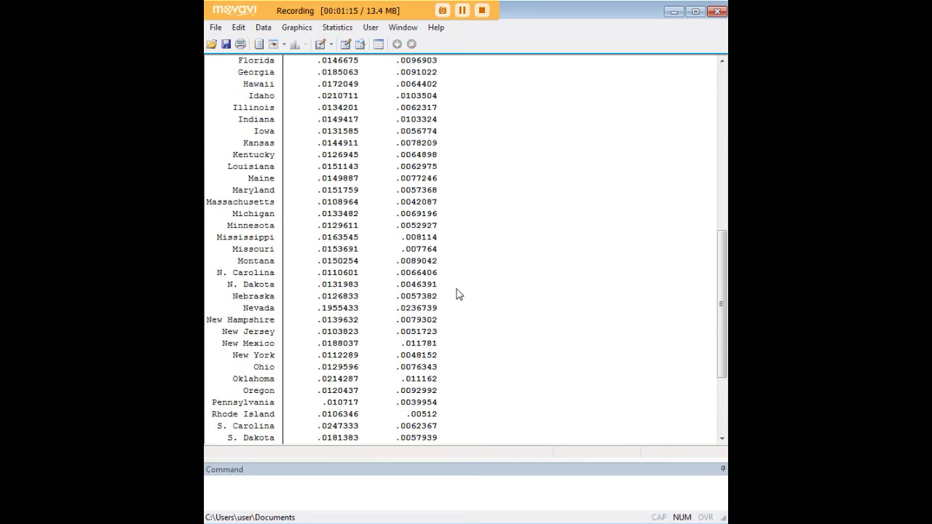
pyautogui.moveTo(313, 193); pyautogui.dragTo(352, 194)
pyautogui.click(285, 243)
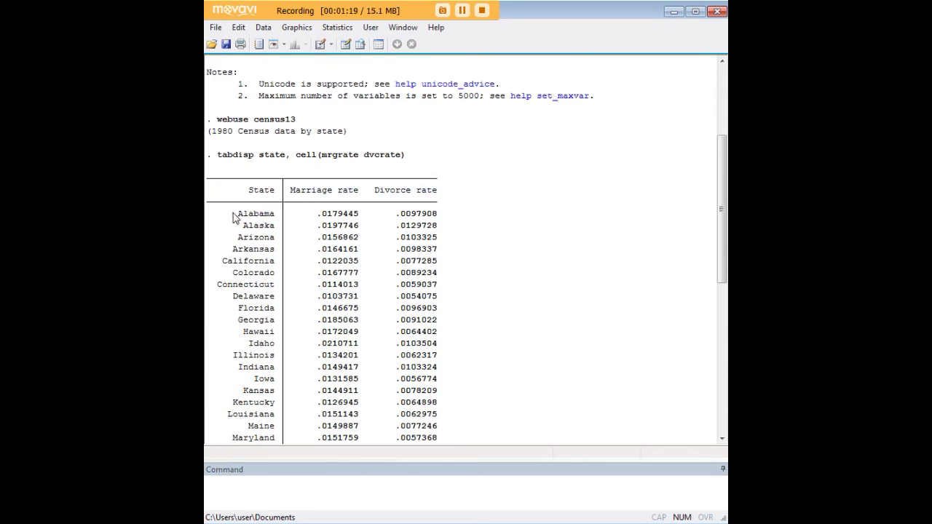
pyautogui.scroll(-7, 247, 283)
pyautogui.scroll(-5, 251, 294)
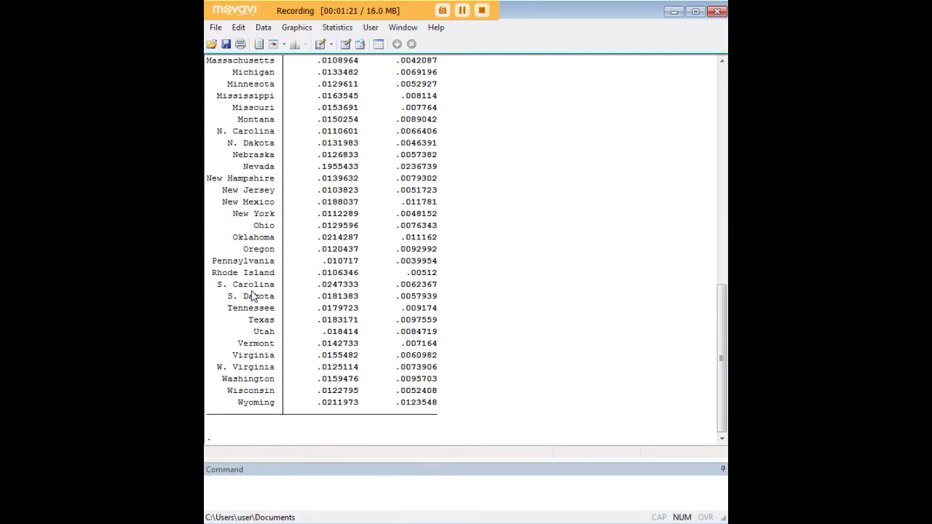
pyautogui.scroll(13, 258, 300)
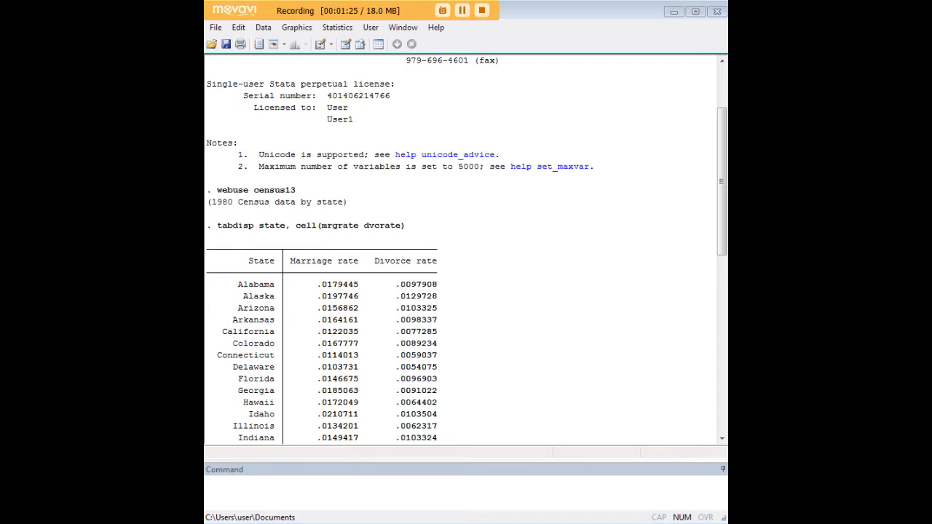
pyautogui.click(644, 481)
pyautogui.write('graph twoway (lfitci mrgrate dvcrate) (scatter mrgrate dvcrate)')
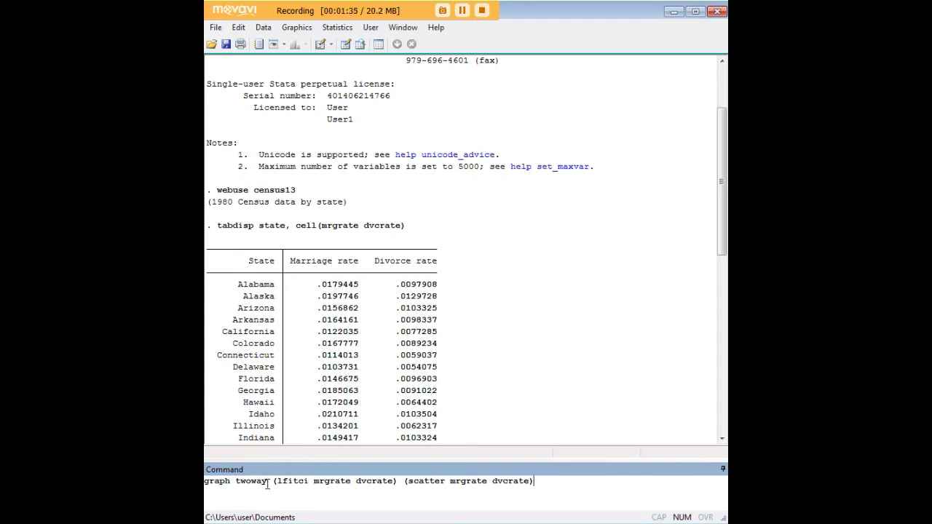
# Explain the graph twoway, lfitci mrgrate dvcrate and scatter parts of the command, then run it
pyautogui.moveTo(268, 482); pyautogui.dragTo(205, 480)
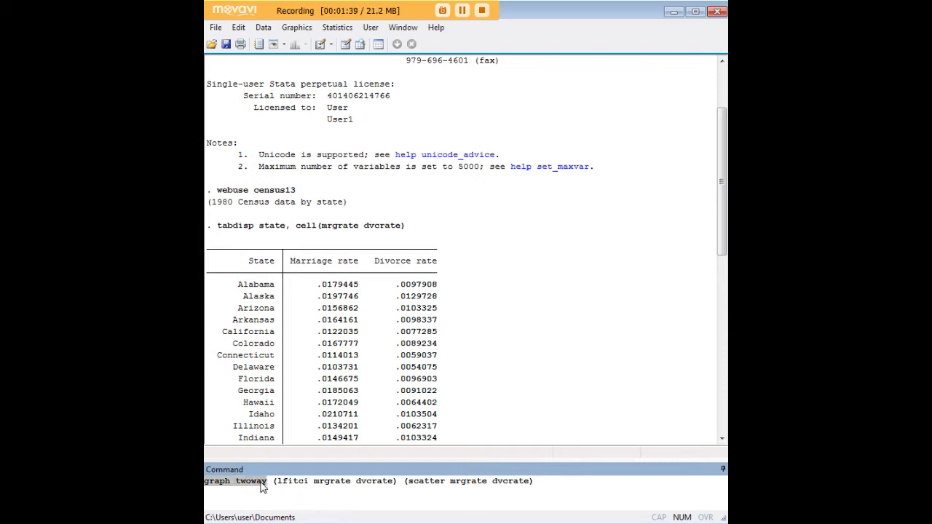
pyautogui.moveTo(275, 481); pyautogui.dragTo(411, 484)
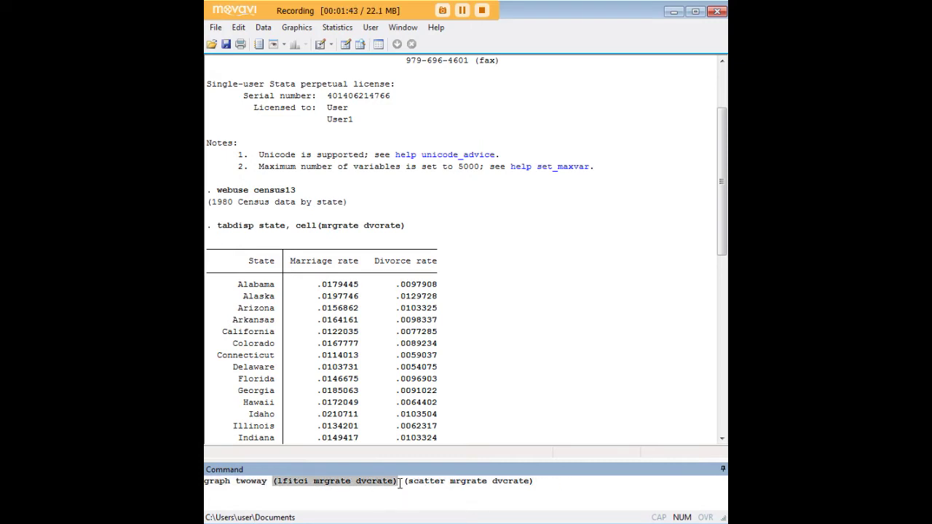
pyautogui.click(280, 483)
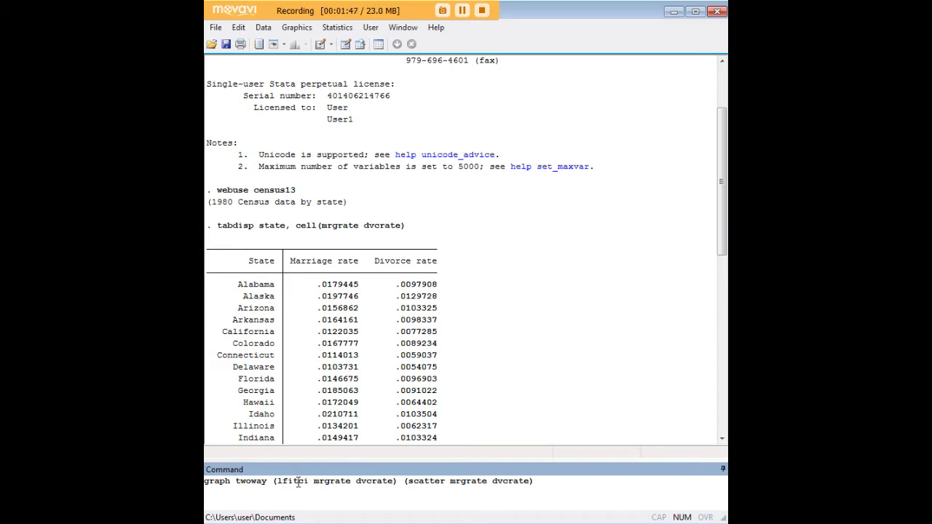
pyautogui.moveTo(308, 481); pyautogui.dragTo(351, 483)
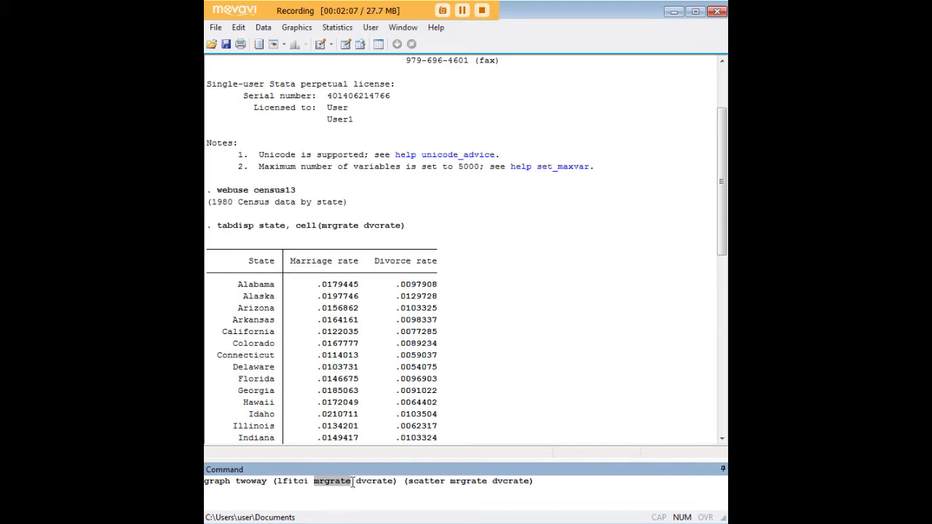
pyautogui.click(351, 481)
pyautogui.moveTo(356, 482); pyautogui.dragTo(393, 483)
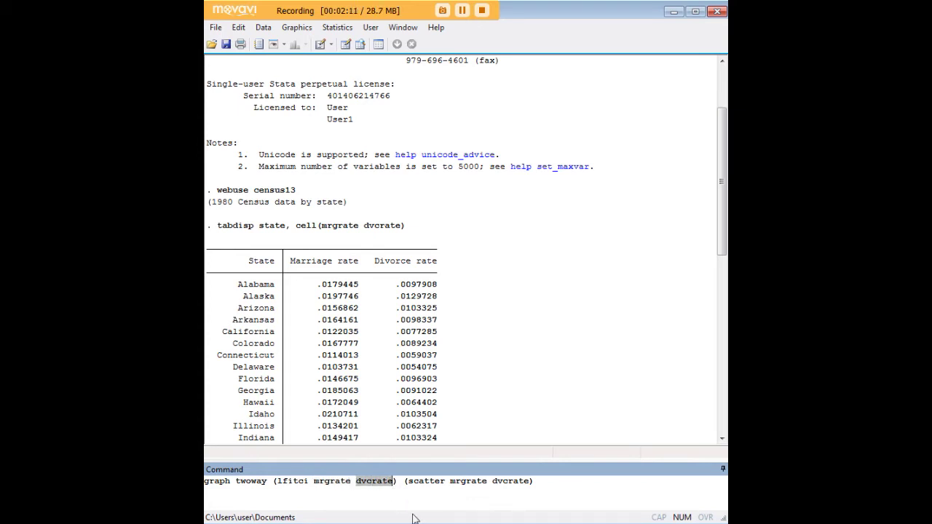
pyautogui.moveTo(405, 481); pyautogui.dragTo(537, 482)
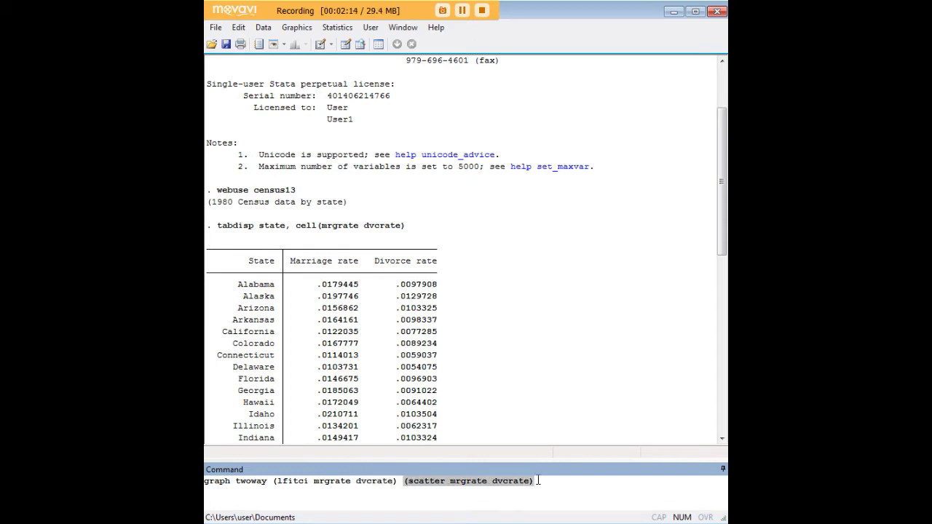
pyautogui.click(431, 482)
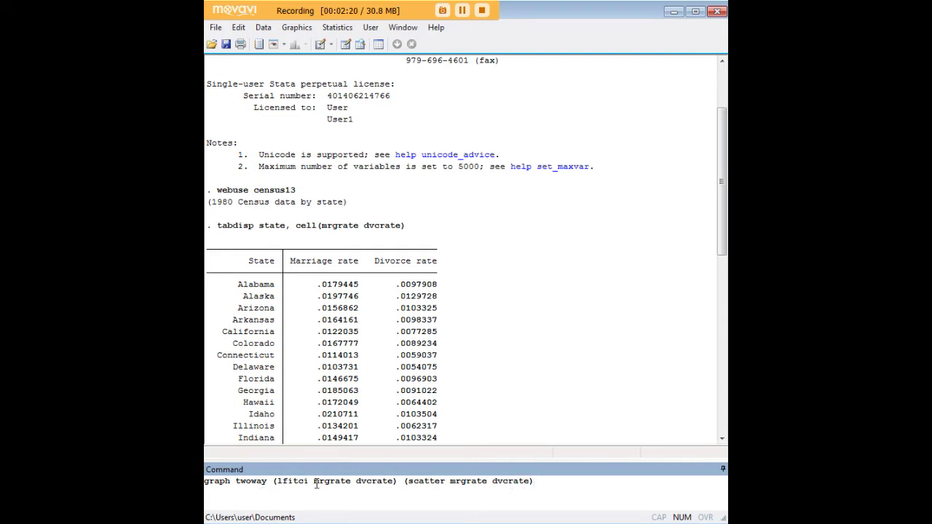
pyautogui.moveTo(316, 484); pyautogui.dragTo(278, 483)
pyautogui.click(540, 484)
pyautogui.press('Return')
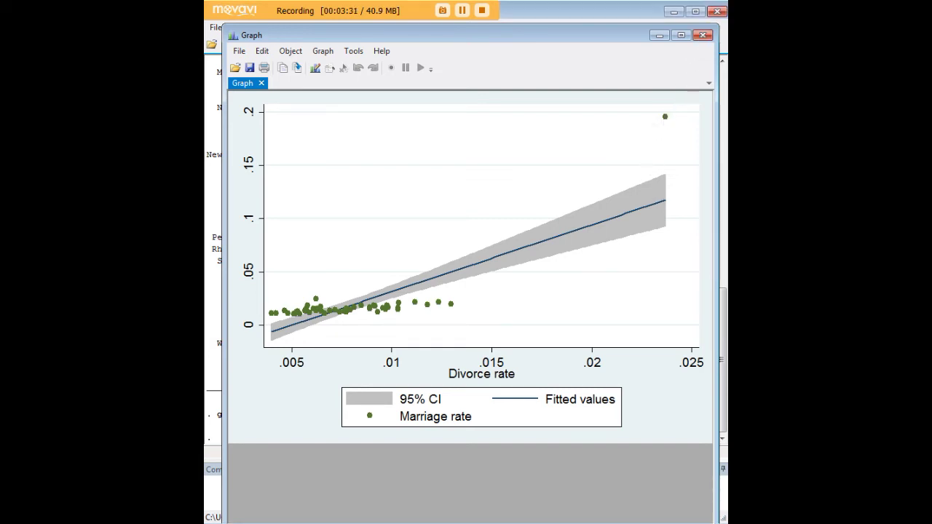
# Close the marriage-vs-divorce graph and return focus to the Command window
pyautogui.click(702, 35)
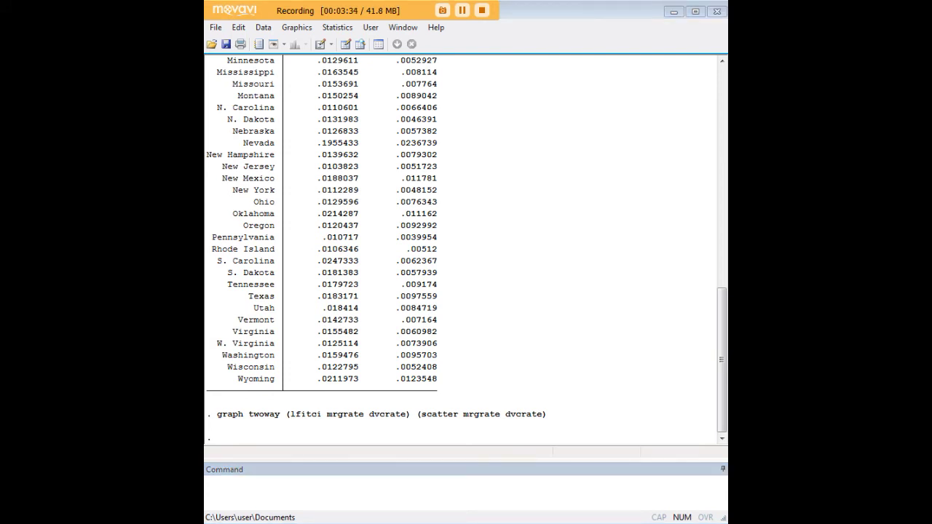
pyautogui.click(570, 497)
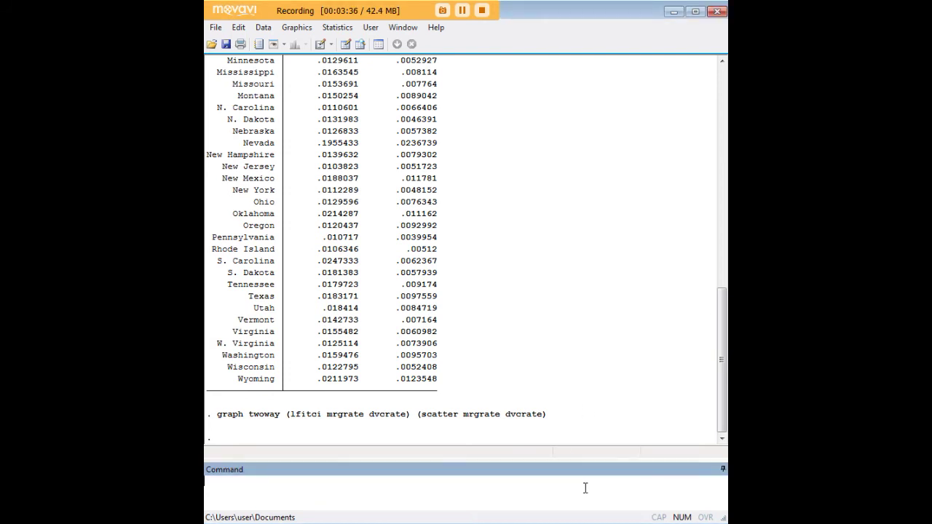
# Run 'graph twoway (scatter mrgrate dvcrate) (lfitci mrgrate dvcrate)' and close the resulting graph
pyautogui.write('graph twoway (scatter mrgrate dvcrate) (lfitci mrgrate dvcrate)')
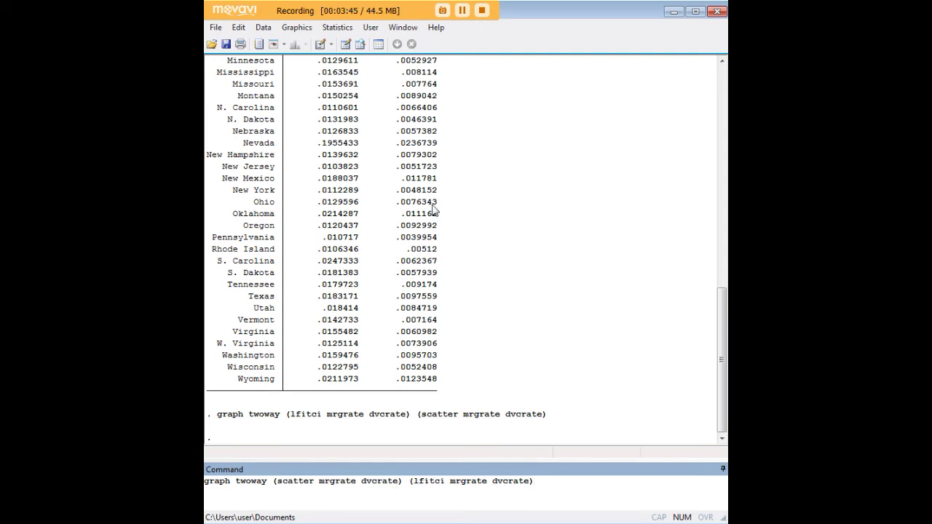
pyautogui.press('Return')
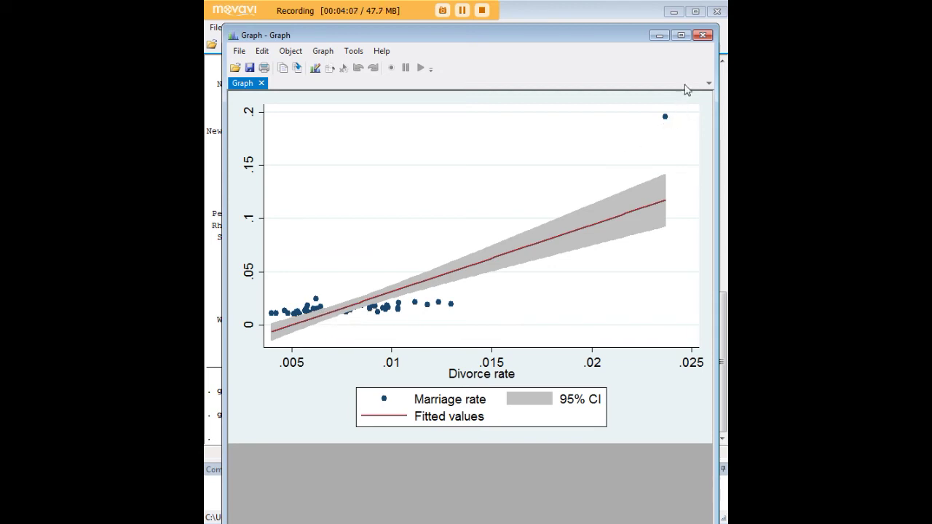
pyautogui.click(703, 35)
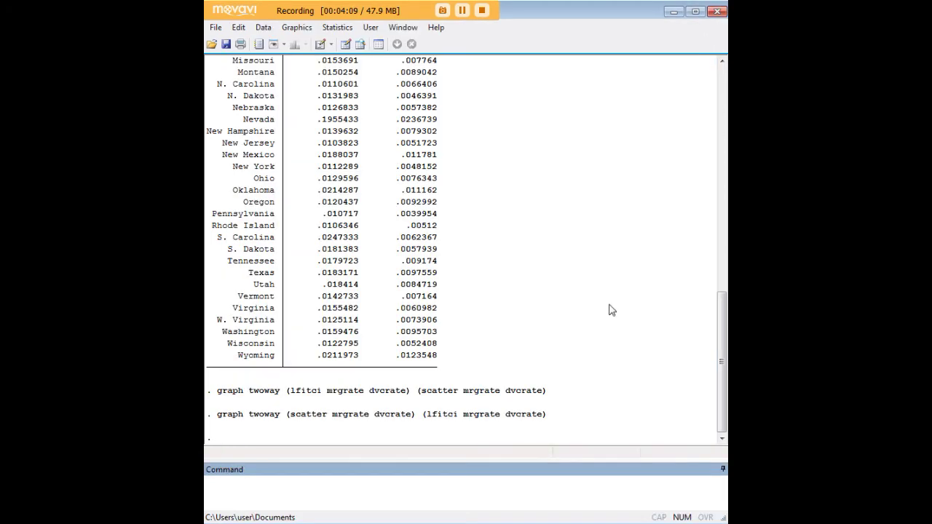
# Run the lfitci-plus-scatter graph command with the by(region) option added
pyautogui.moveTo(549, 391); pyautogui.dragTo(217, 397)
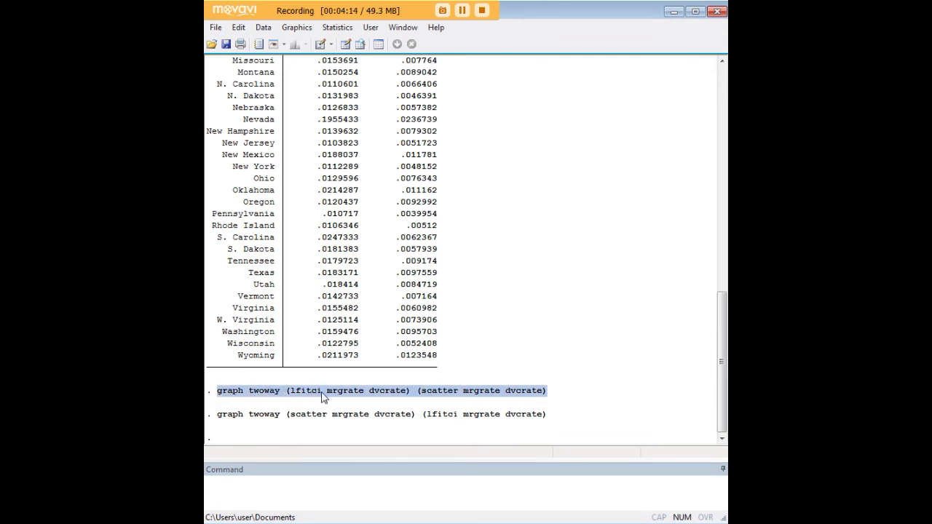
pyautogui.click(526, 374)
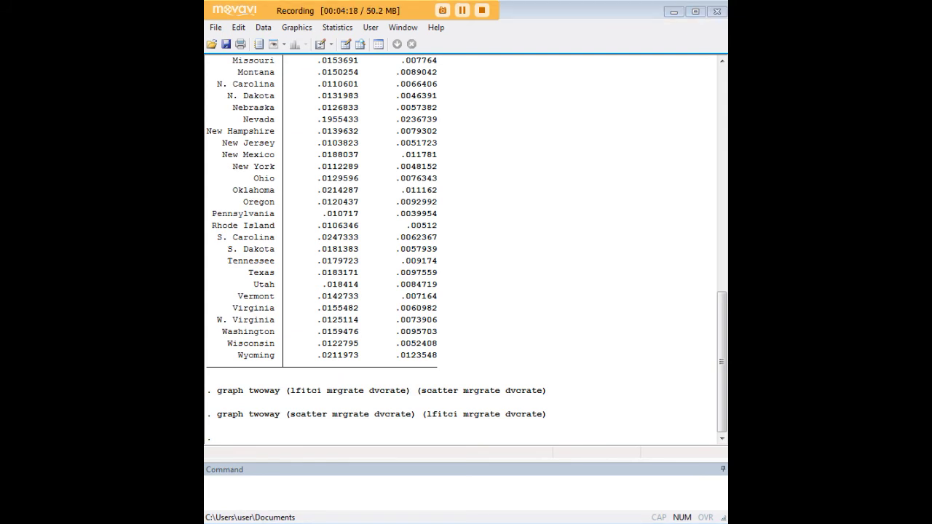
pyautogui.click(518, 486)
pyautogui.write('graph twoway (lfitci mrgrate dvcrate) (scatter mrgrate dvcrate), by(region)')
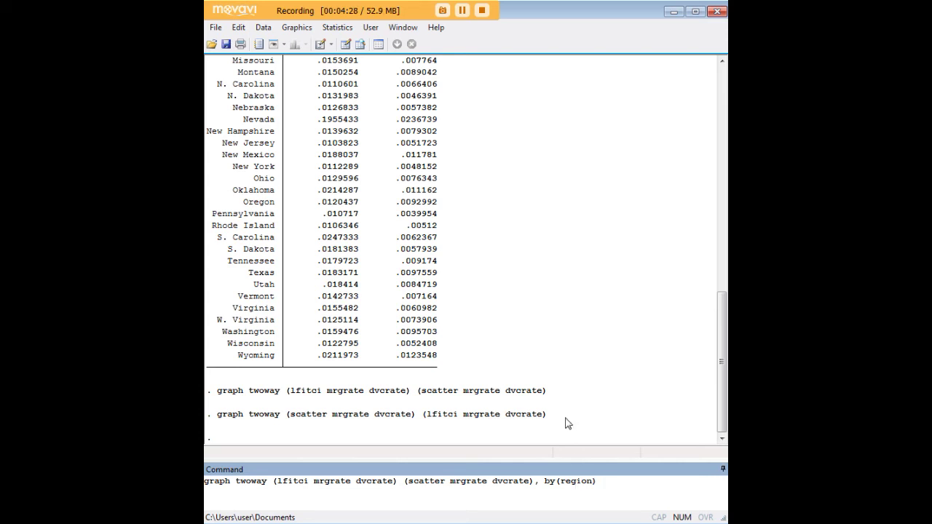
pyautogui.moveTo(601, 484); pyautogui.dragTo(543, 482)
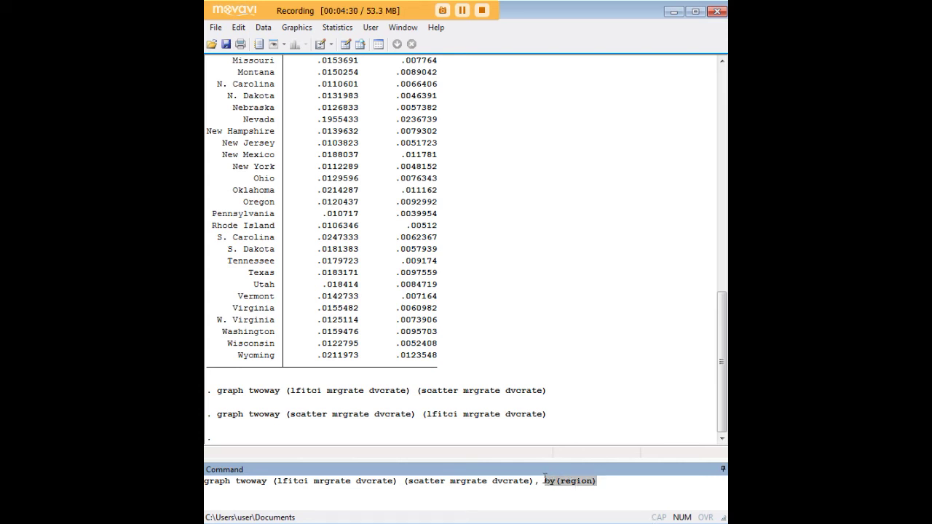
pyautogui.press('Return')
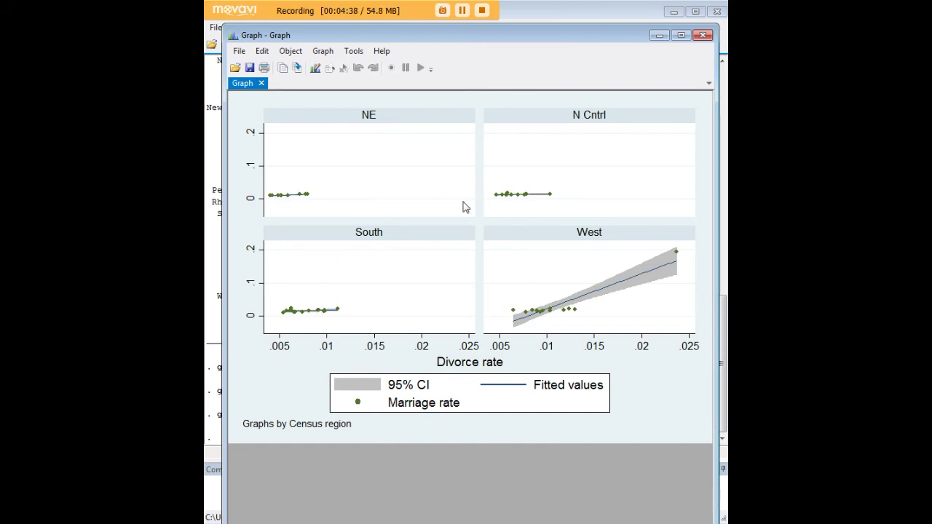
# Close the four-panel by-region graph window
pyautogui.click(702, 35)
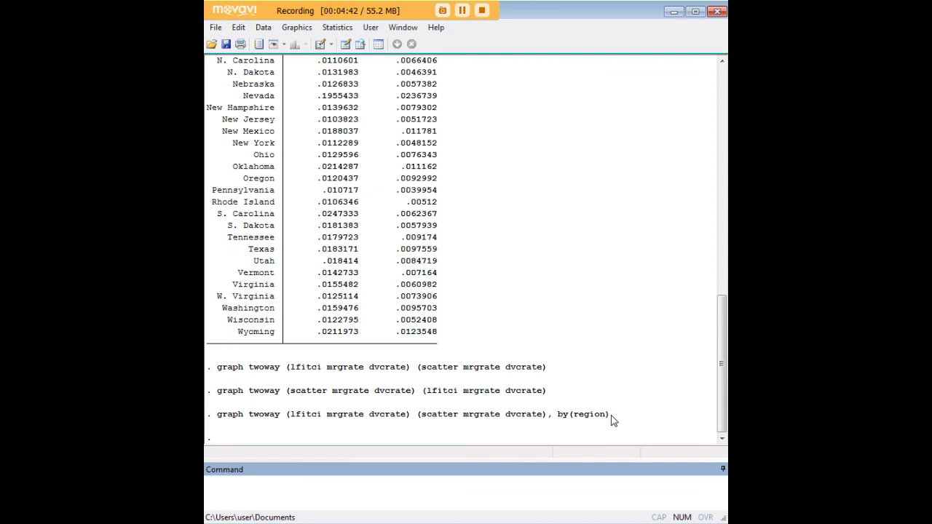
# Highlight the by(region) option in the third echoed graph command
pyautogui.moveTo(610, 414); pyautogui.dragTo(559, 421)
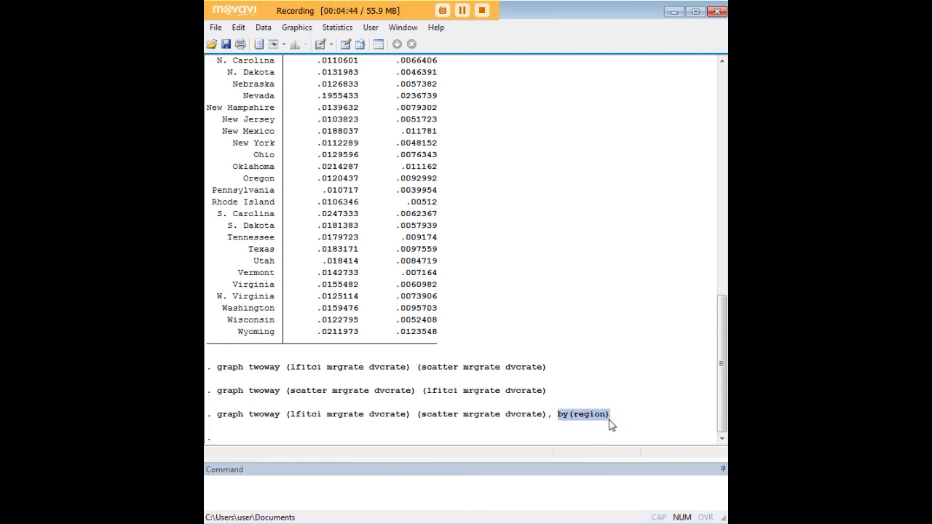